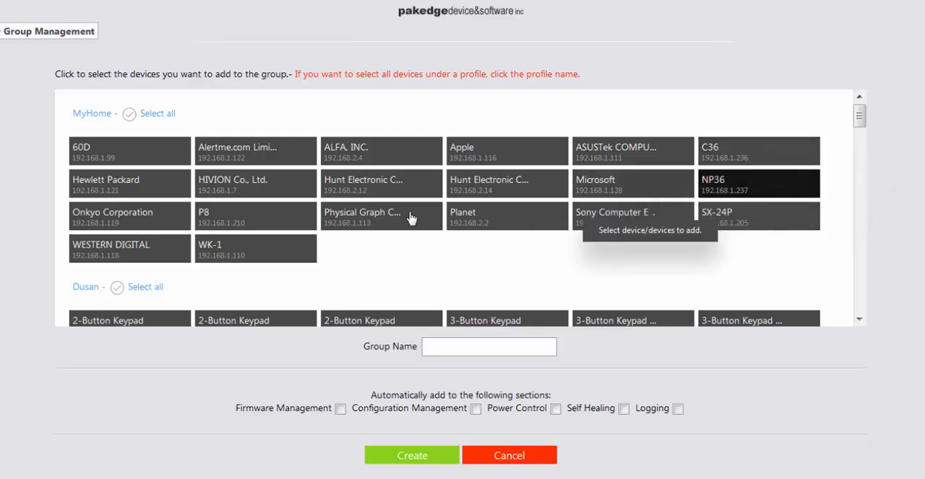
Select P8, WK-1 and 60D in the MyHome profile, plus P20 at 192.168.1.211 in the second profile, as group members
{"action": "left_click", "coordinate": [244, 214]}
{"action": "left_click", "coordinate": [269, 255]}
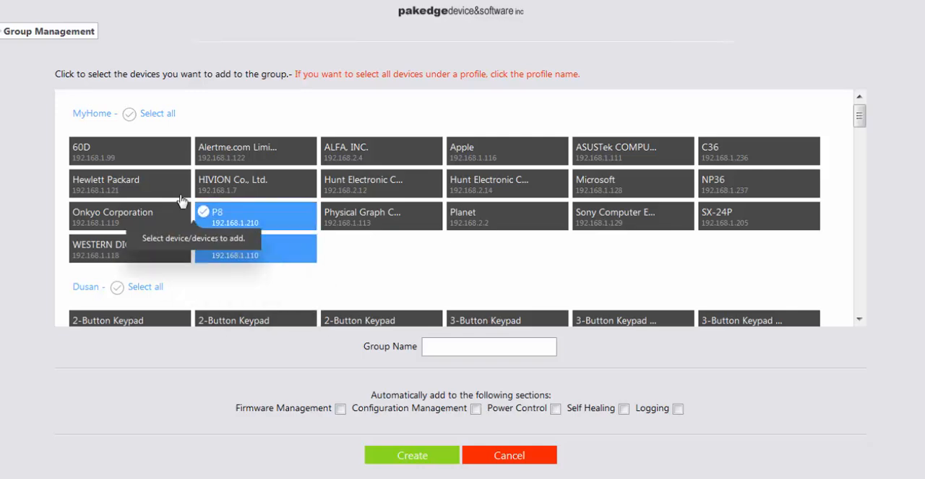
{"action": "left_click", "coordinate": [88, 149]}
{"action": "scroll", "coordinate": [423, 287], "scroll_direction": "down", "scroll_amount": 2}
{"action": "scroll", "coordinate": [423, 287], "scroll_direction": "down", "scroll_amount": 2}
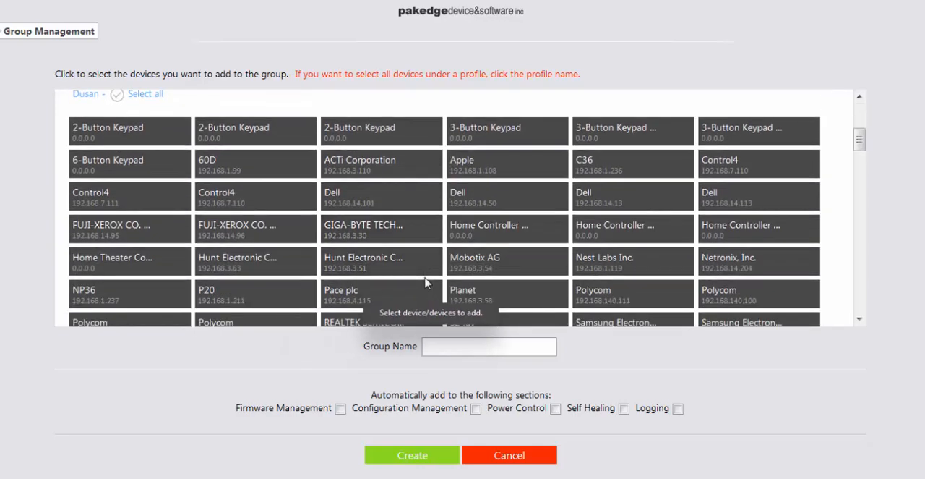
{"action": "left_click", "coordinate": [258, 222]}
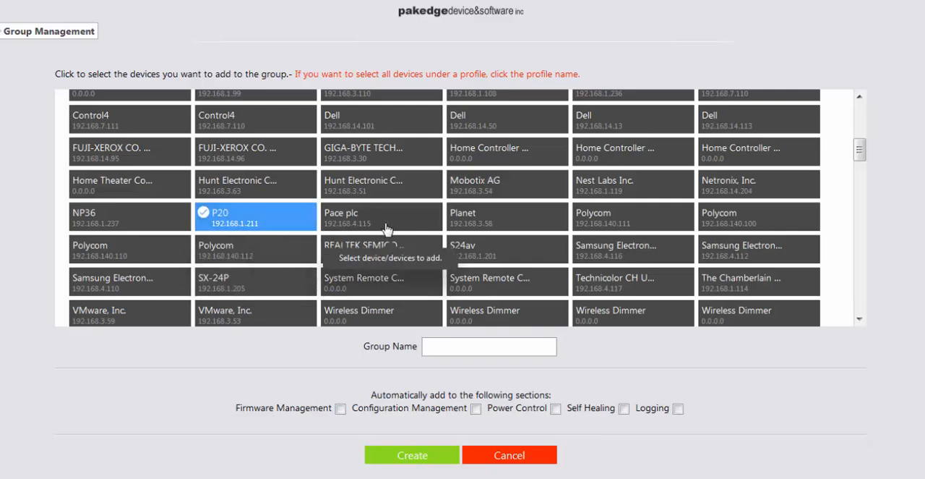
Add RE2 at 192.168.1.1, S24Hav at 192.168.1.7 and P8 at 192.168.1.10 to the group's device selection
{"action": "scroll", "coordinate": [388, 231], "scroll_direction": "down", "scroll_amount": 5}
{"action": "scroll", "coordinate": [391, 236], "scroll_direction": "down", "scroll_amount": 1}
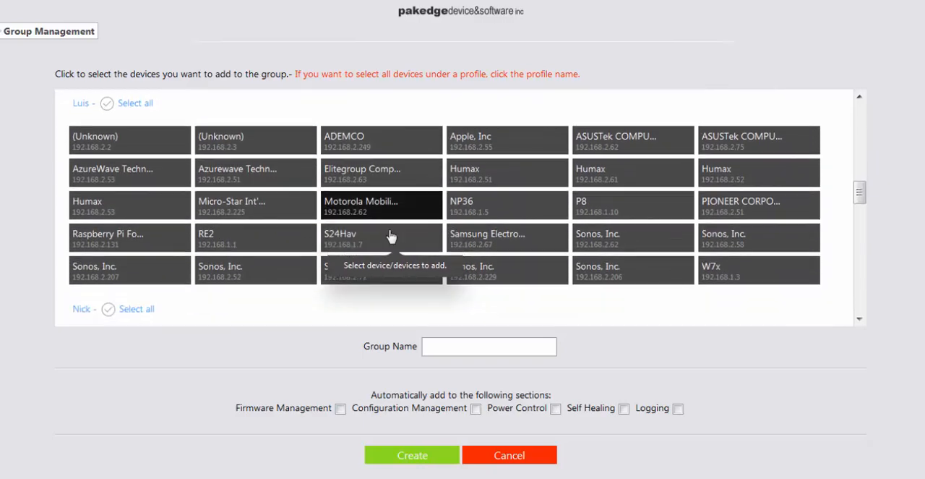
{"action": "left_click", "coordinate": [256, 237]}
{"action": "left_click", "coordinate": [382, 237]}
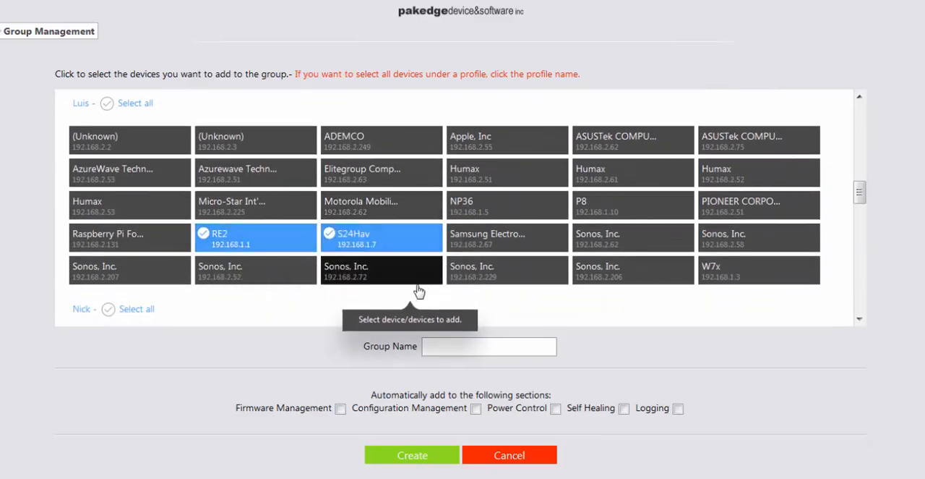
{"action": "left_click", "coordinate": [636, 217]}
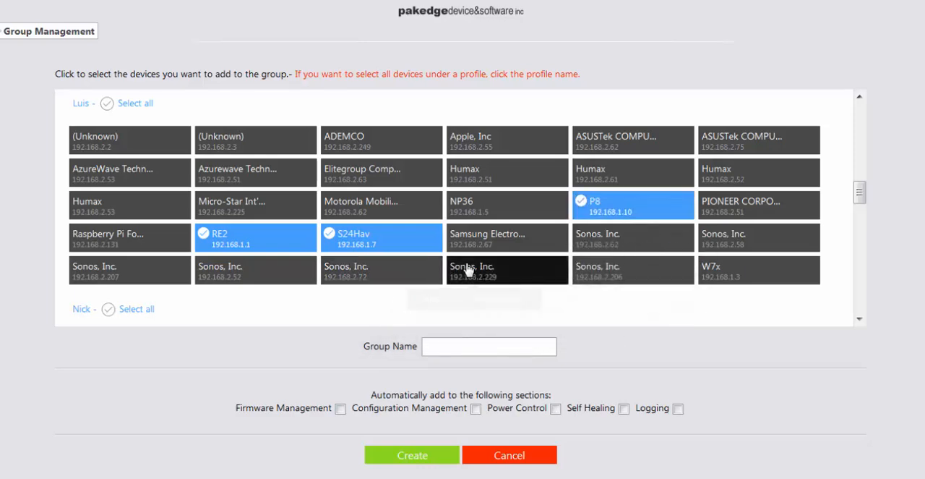
Add P8 at 192.168.1.12 and the SX-24P and WK-1 from the same profile to the group's device selection
{"action": "scroll", "coordinate": [506, 289], "scroll_direction": "down", "scroll_amount": 3}
{"action": "left_click", "coordinate": [264, 264]}
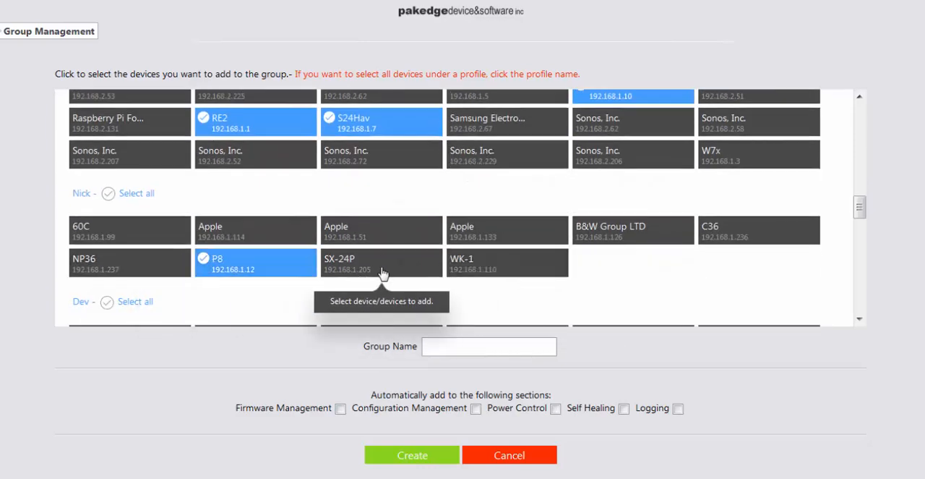
{"action": "left_click", "coordinate": [427, 266]}
{"action": "left_click", "coordinate": [539, 275]}
Create the group as "Device Group", automatically added to Firmware Management, Configuration Management, Power Control and Logging
{"action": "left_click", "coordinate": [451, 345]}
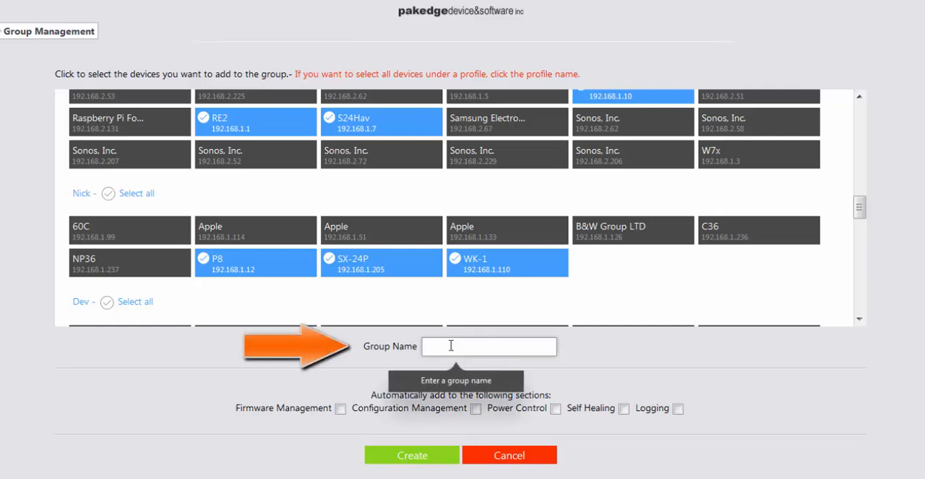
{"action": "type", "text": "Device Group"}
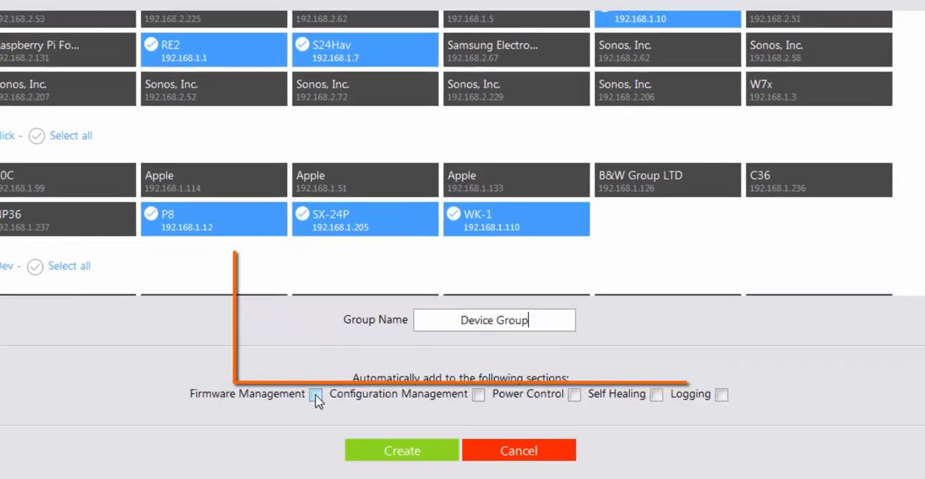
{"action": "left_click", "coordinate": [316, 395]}
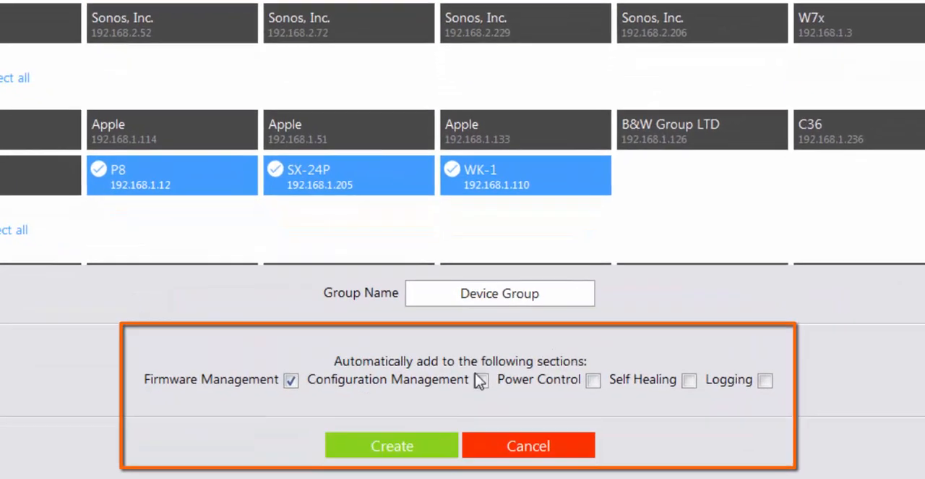
{"action": "left_click", "coordinate": [478, 394]}
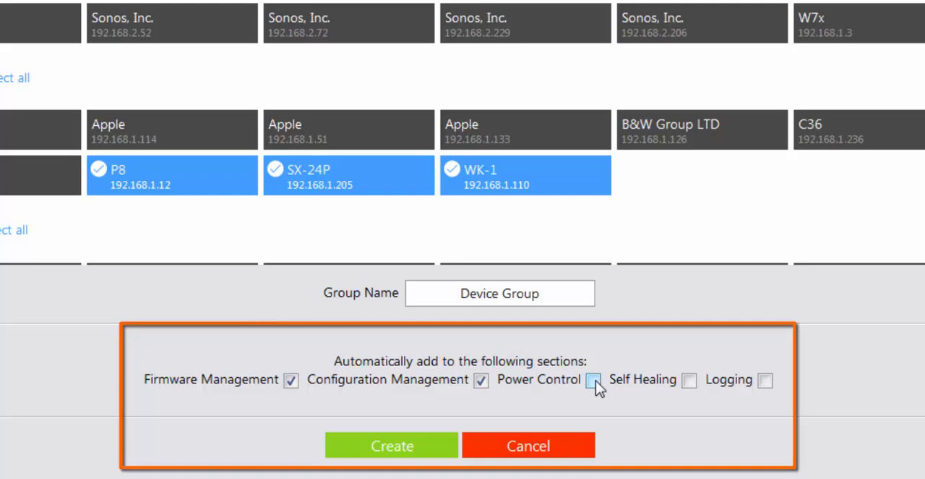
{"action": "left_click", "coordinate": [593, 381]}
{"action": "left_click", "coordinate": [765, 381]}
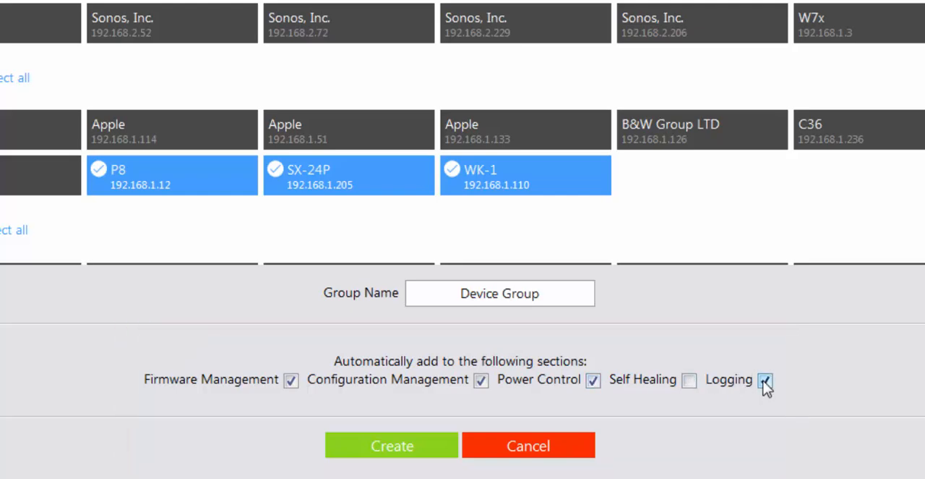
{"action": "left_click", "coordinate": [394, 447]}
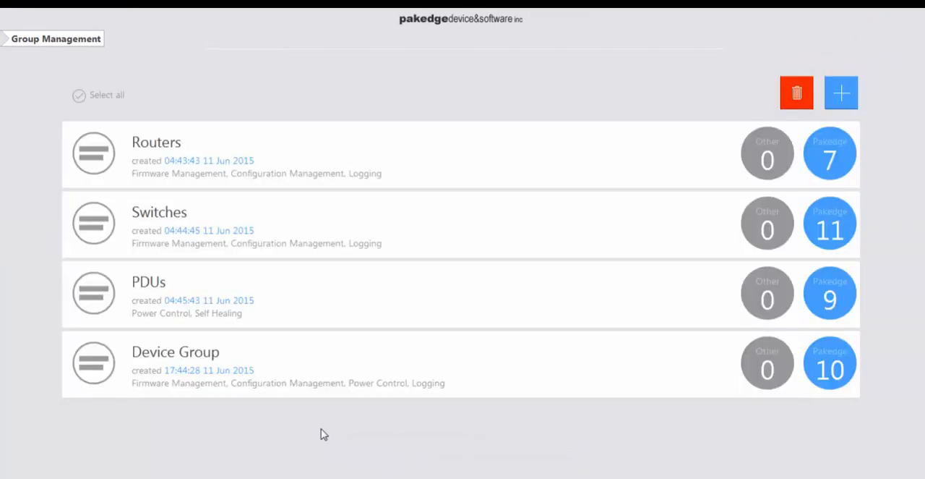
Review Device Group's members and its Firmware Management list, checking the firmware that can be applied to S24Hav
{"action": "left_click", "coordinate": [288, 352]}
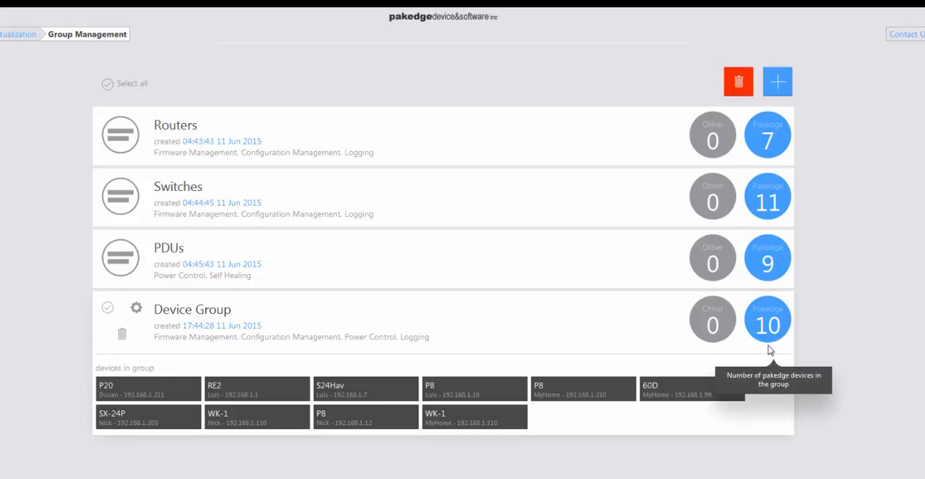
{"action": "left_click", "coordinate": [30, 34]}
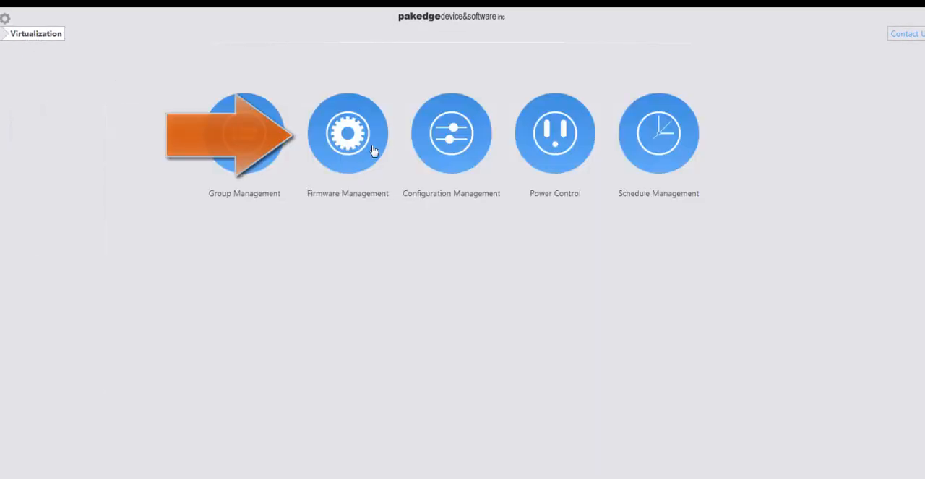
{"action": "left_click", "coordinate": [341, 175]}
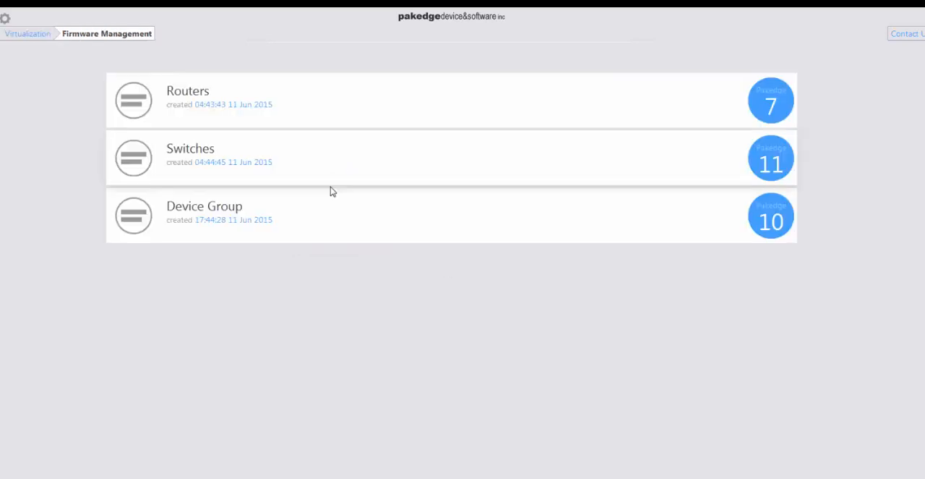
{"action": "left_click", "coordinate": [282, 215]}
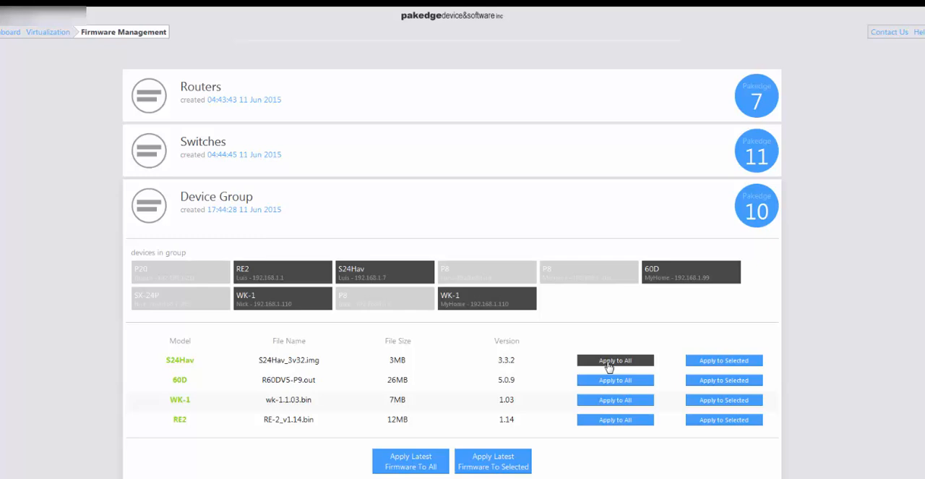
{"action": "left_click", "coordinate": [385, 271]}
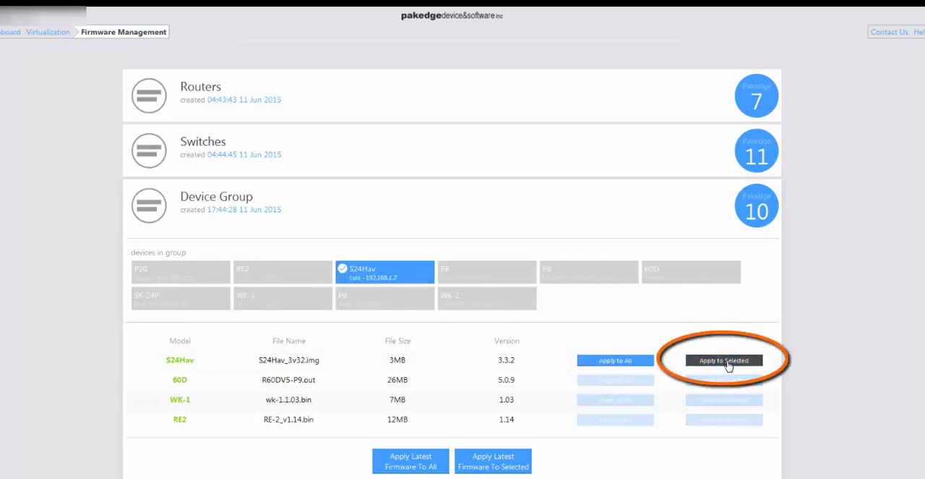
{"action": "left_click", "coordinate": [396, 271]}
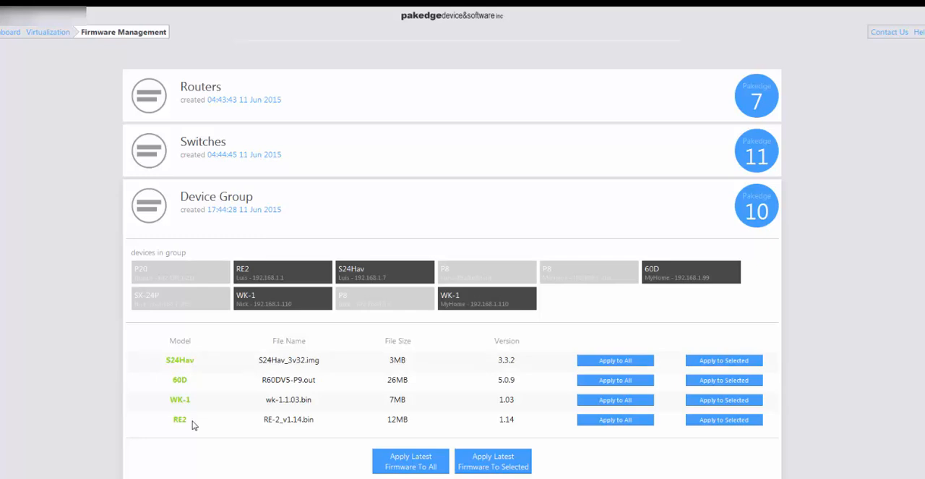
Open Device Group in Configuration Management and examine which saved configuration files can be applied to the SX-24P and 60D
{"action": "left_click", "coordinate": [48, 33]}
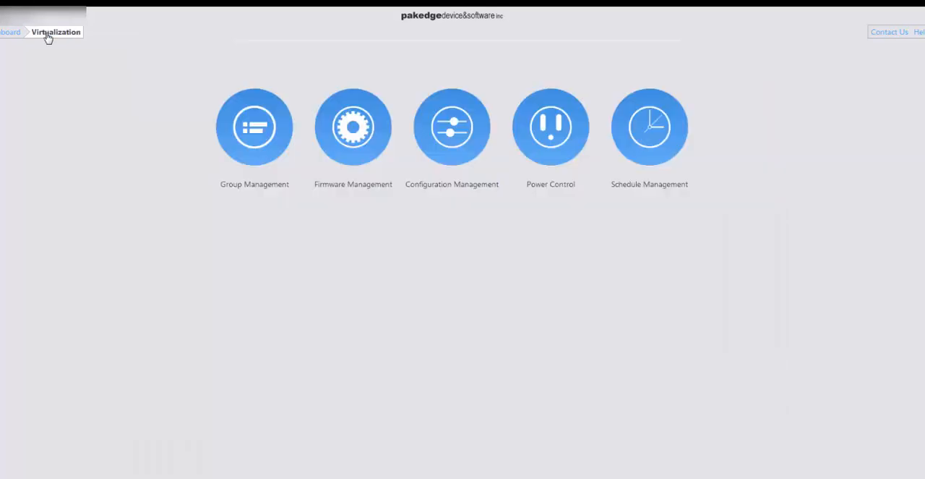
{"action": "left_click", "coordinate": [466, 147]}
{"action": "left_click", "coordinate": [396, 210]}
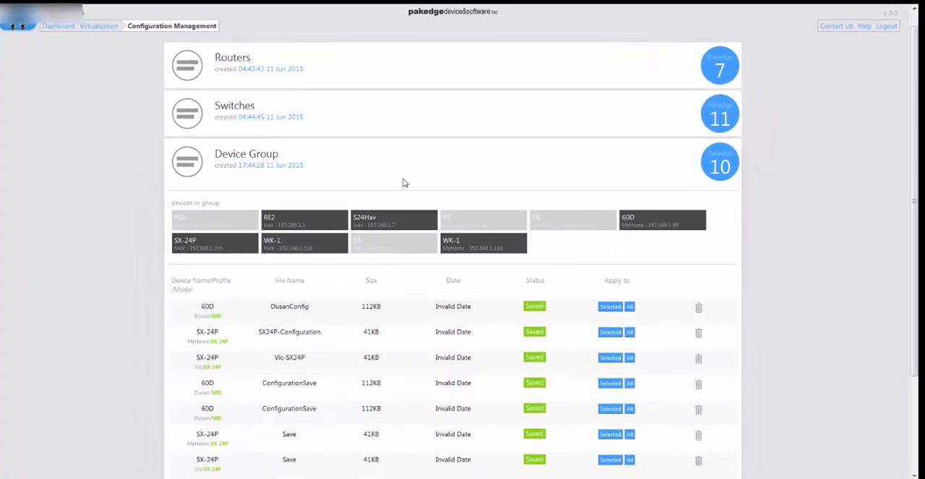
{"action": "scroll", "coordinate": [403, 183], "scroll_direction": "down", "scroll_amount": 2}
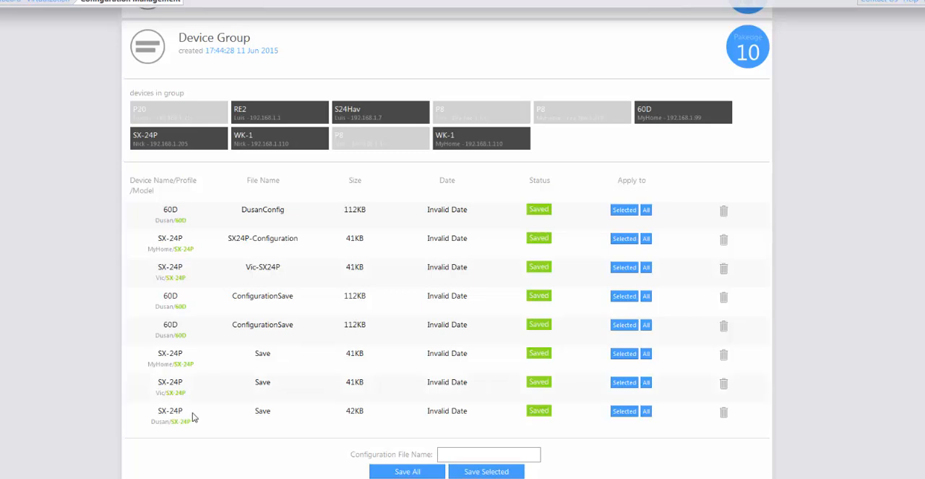
{"action": "left_click", "coordinate": [207, 144]}
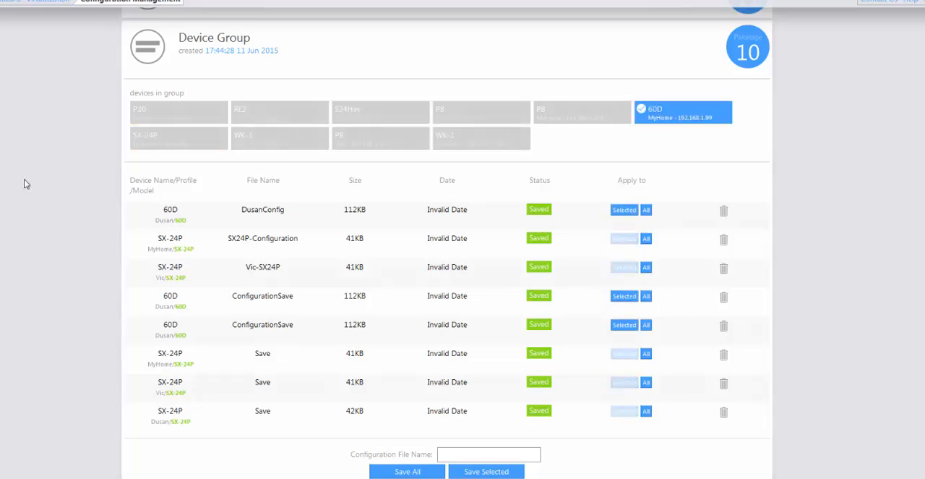
Open Device Group in Power Control to list its power-controllable devices
{"action": "left_click", "coordinate": [47, 5]}
{"action": "left_click", "coordinate": [551, 165]}
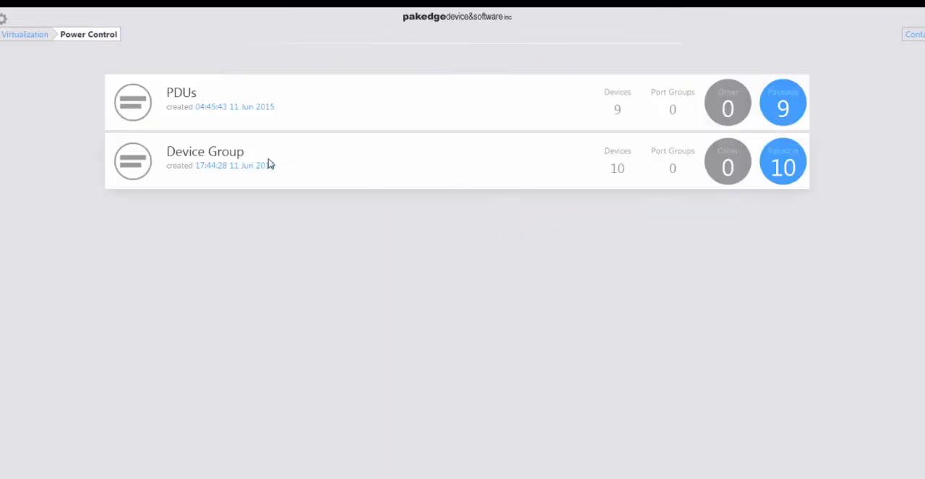
{"action": "left_click", "coordinate": [322, 157]}
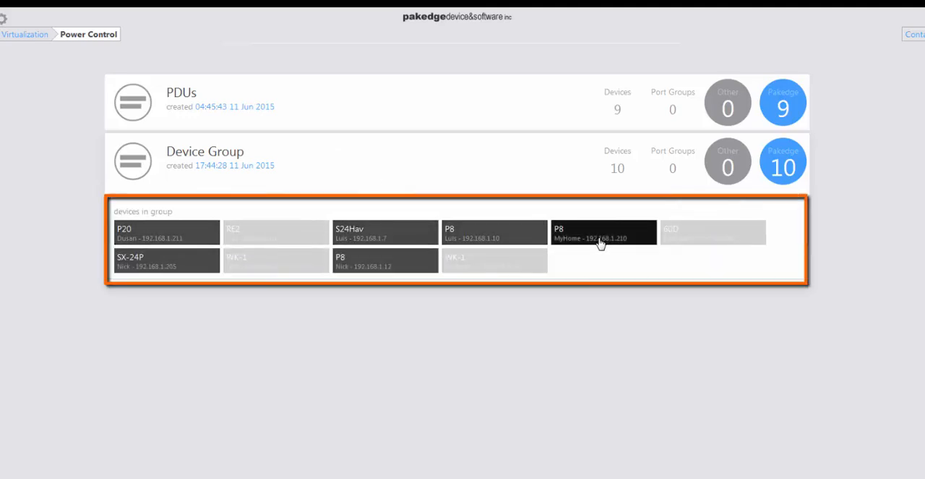
Create a port group named "PoE PDU" from ports 1 to 4 of the P20
{"action": "left_click", "coordinate": [184, 245]}
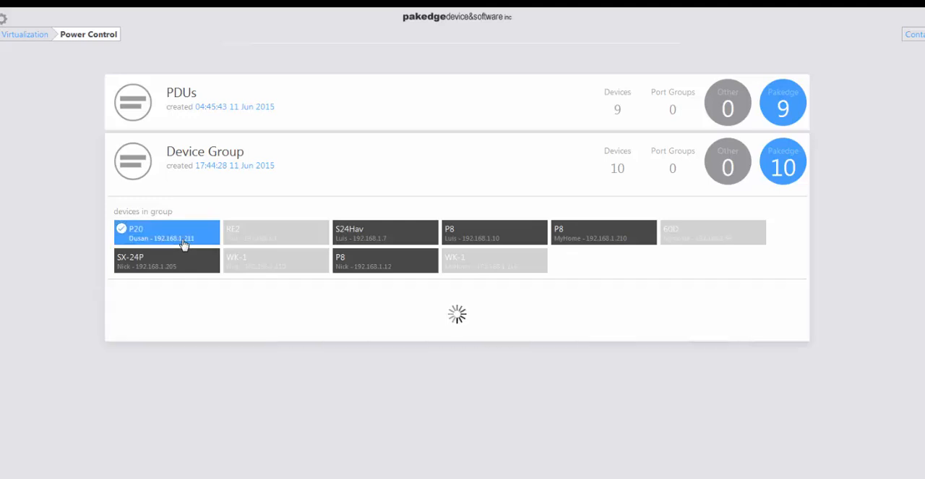
{"action": "left_click", "coordinate": [228, 335]}
{"action": "left_click", "coordinate": [266, 327]}
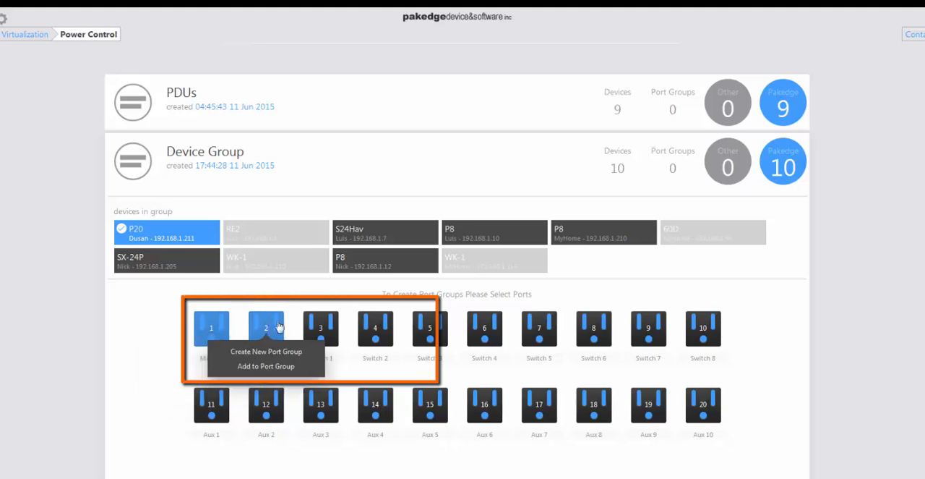
{"action": "left_click", "coordinate": [320, 327]}
{"action": "left_click", "coordinate": [373, 329]}
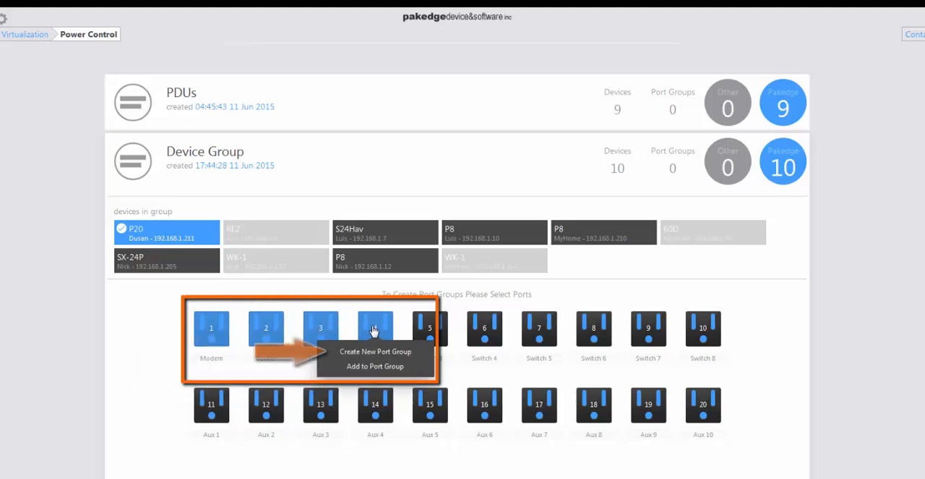
{"action": "left_click", "coordinate": [375, 352]}
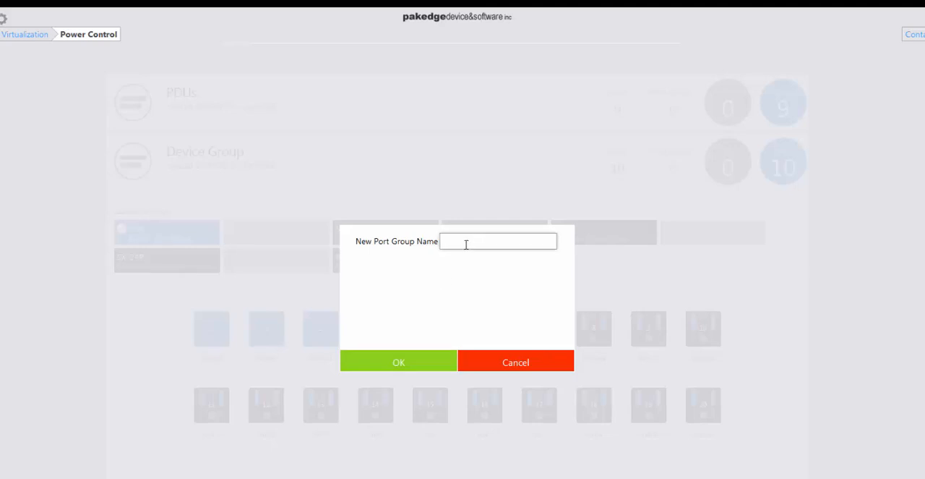
{"action": "type", "text": "PoE PDU"}
{"action": "left_click", "coordinate": [402, 363]}
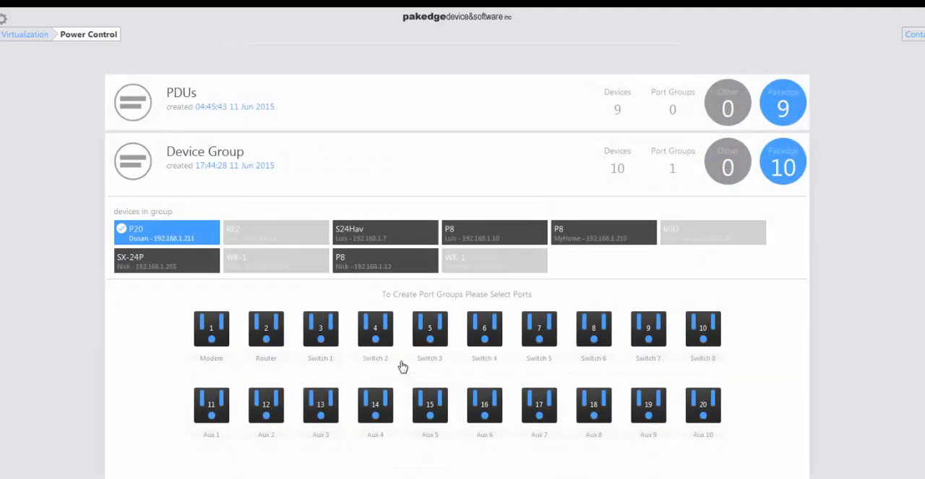
Add ports 1, 2 and 3 of the P8 at 192.168.1.12 to the PoE PDU port group
{"action": "left_click", "coordinate": [386, 265]}
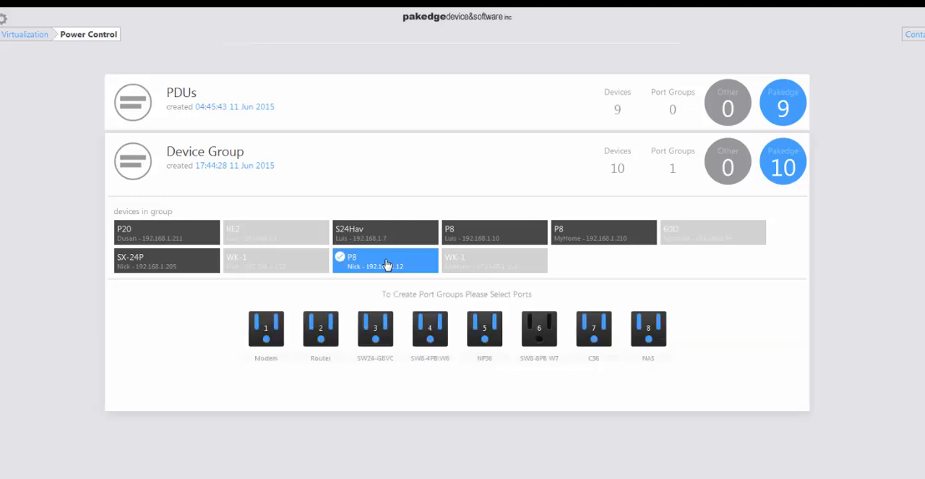
{"action": "mouse_move", "coordinate": [332, 327]}
{"action": "left_click", "coordinate": [264, 328]}
{"action": "left_click", "coordinate": [323, 326]}
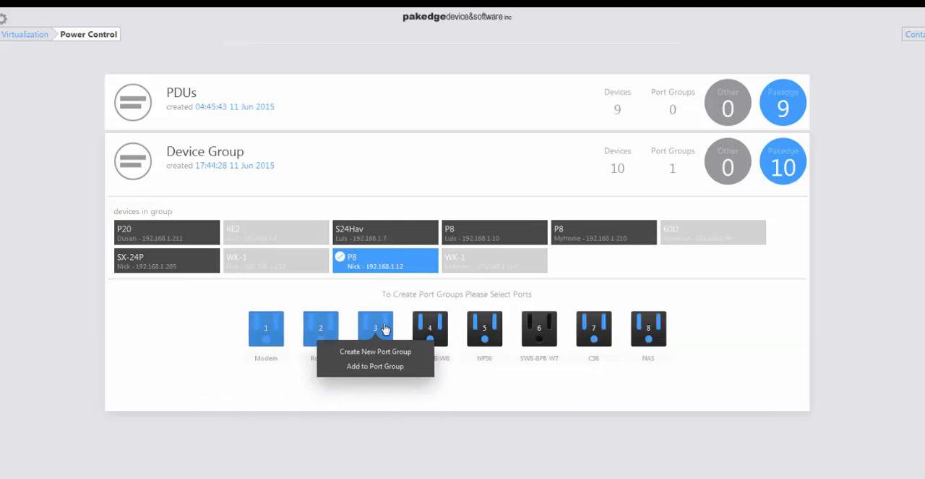
{"action": "left_click", "coordinate": [370, 368]}
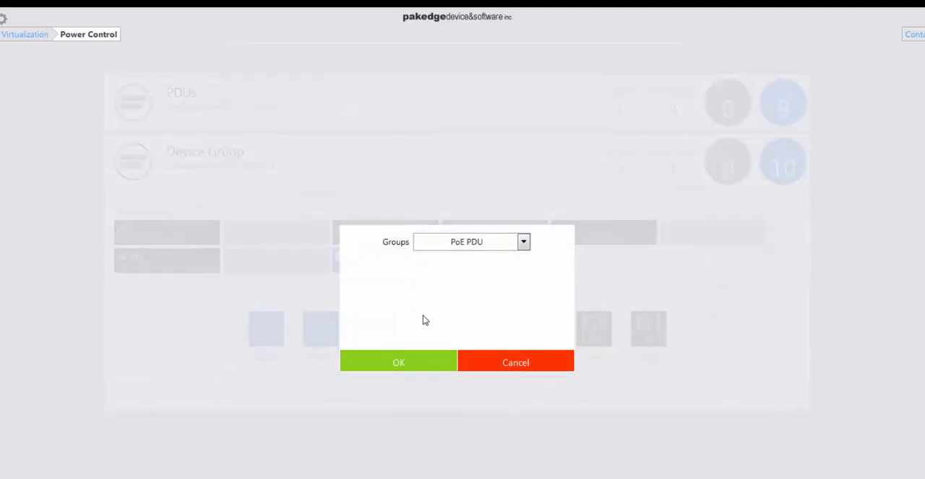
{"action": "left_click", "coordinate": [419, 363]}
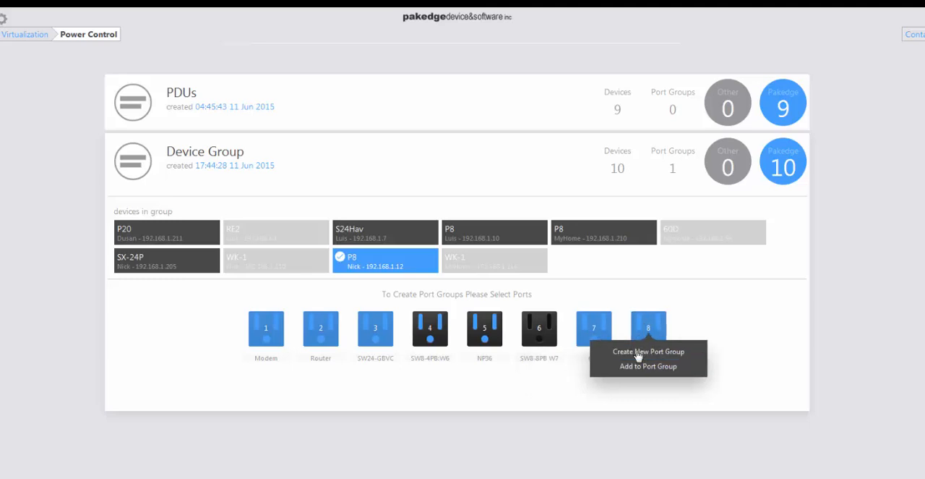
Create a port group named "PoE Outlet" from ports 1, 2, 3, 7 and 8 of the P8 at 192.168.1.12
{"action": "left_click", "coordinate": [630, 360]}
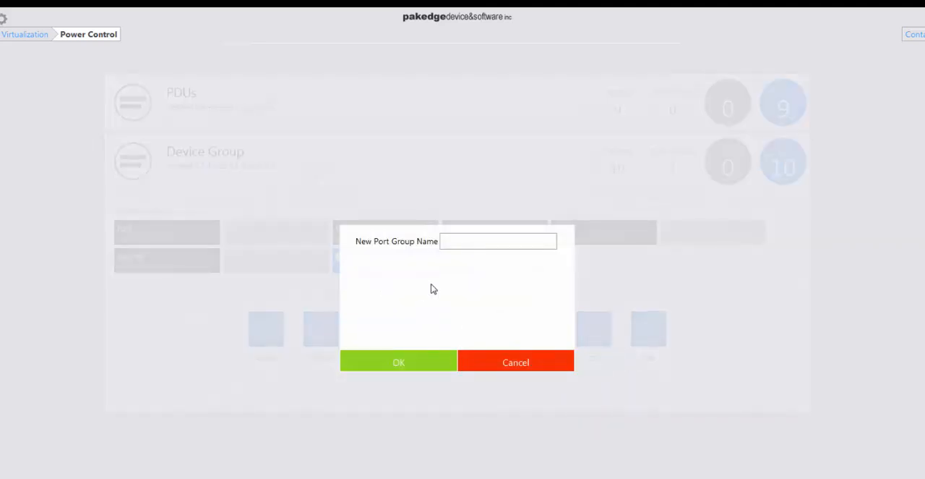
{"action": "left_click", "coordinate": [461, 244]}
{"action": "type", "text": "PoE "}
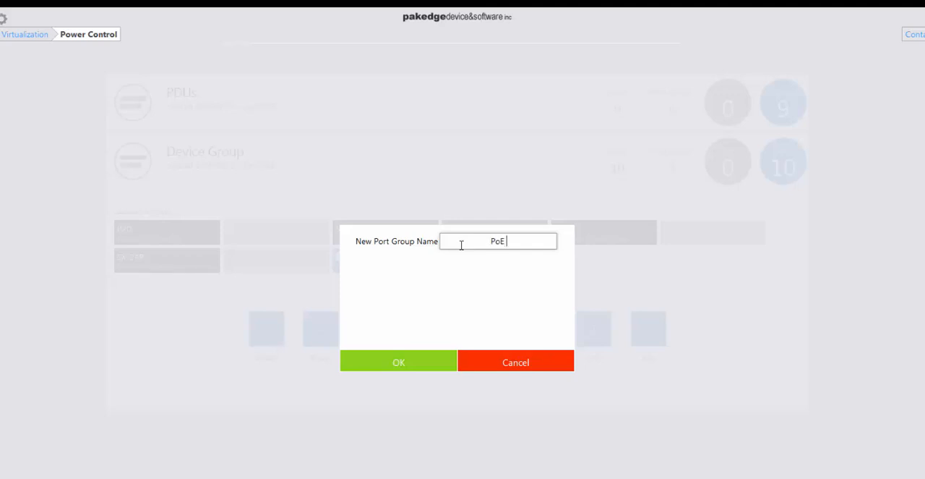
{"action": "type", "text": "Outlet"}
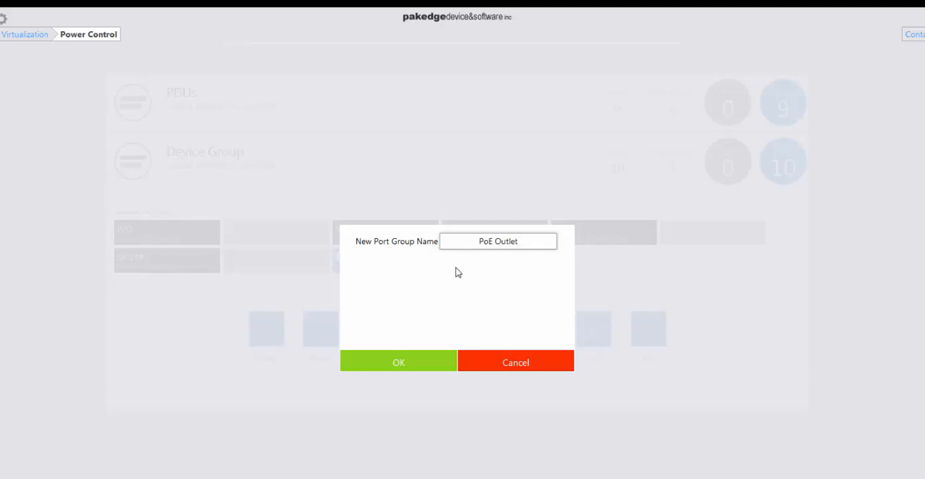
{"action": "left_click", "coordinate": [420, 368]}
{"action": "mouse_move", "coordinate": [421, 376]}
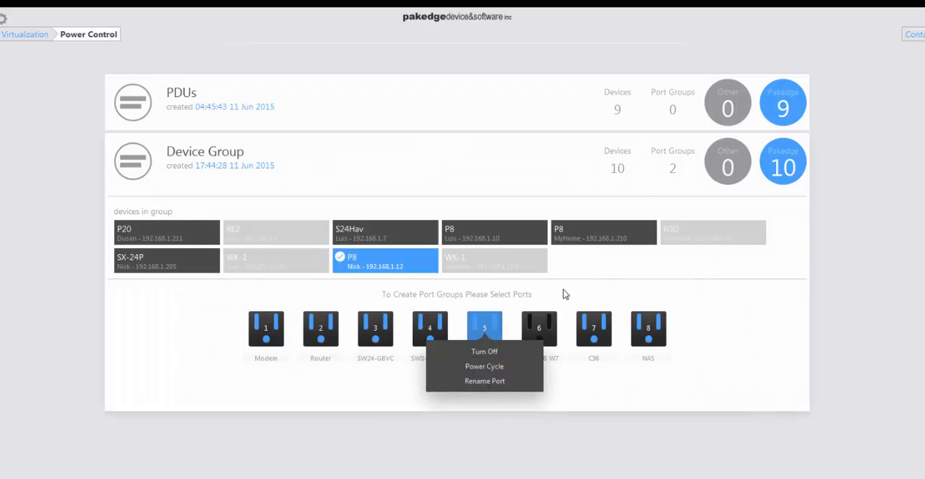
Add ports 3, 4 and 5 of the P8 at 192.168.1.210 to the PoE Outlet port group
{"action": "left_click", "coordinate": [582, 235]}
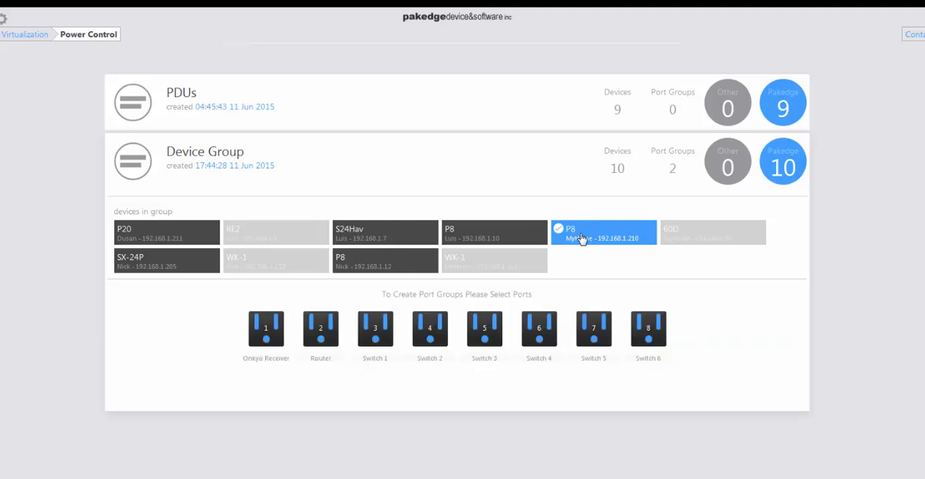
{"action": "left_click", "coordinate": [376, 329]}
{"action": "left_click", "coordinate": [432, 331]}
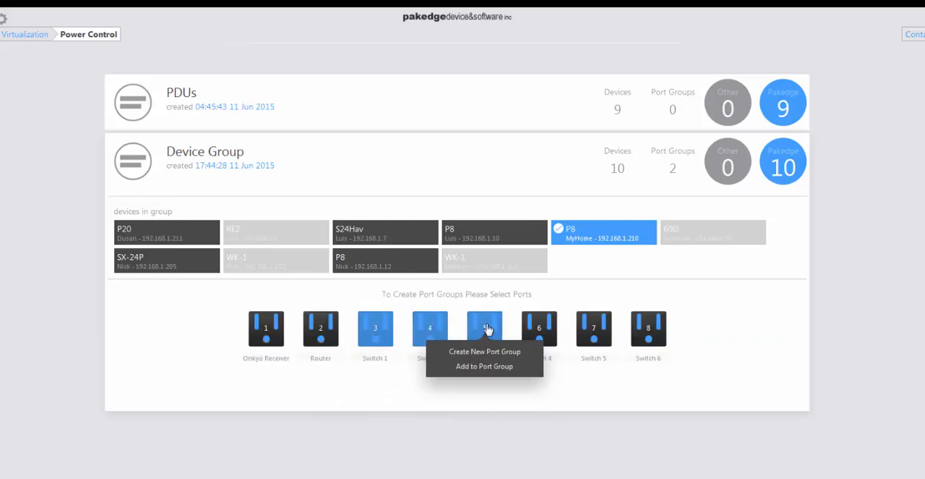
{"action": "left_click", "coordinate": [491, 366]}
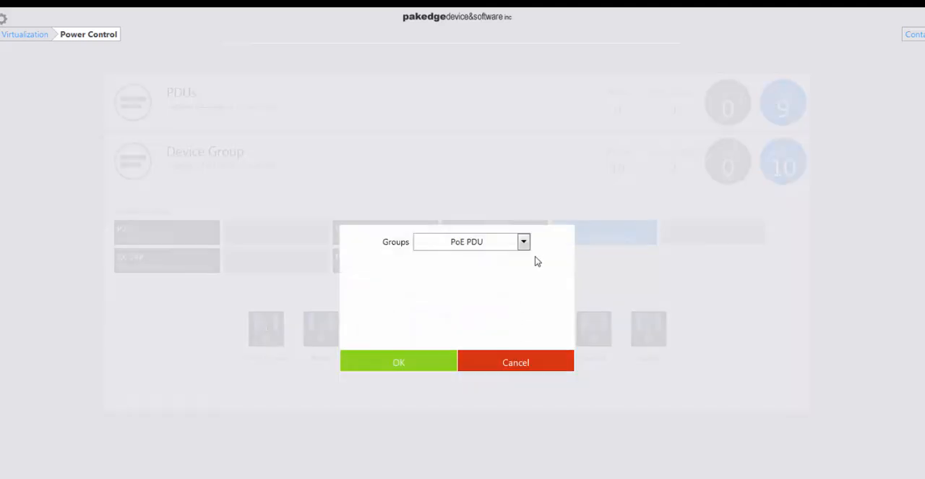
{"action": "left_click", "coordinate": [523, 241]}
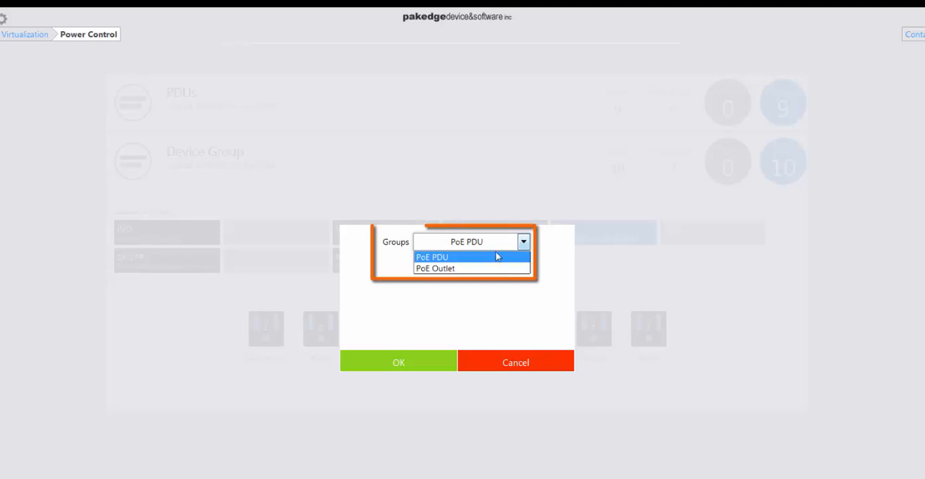
{"action": "left_click", "coordinate": [433, 269]}
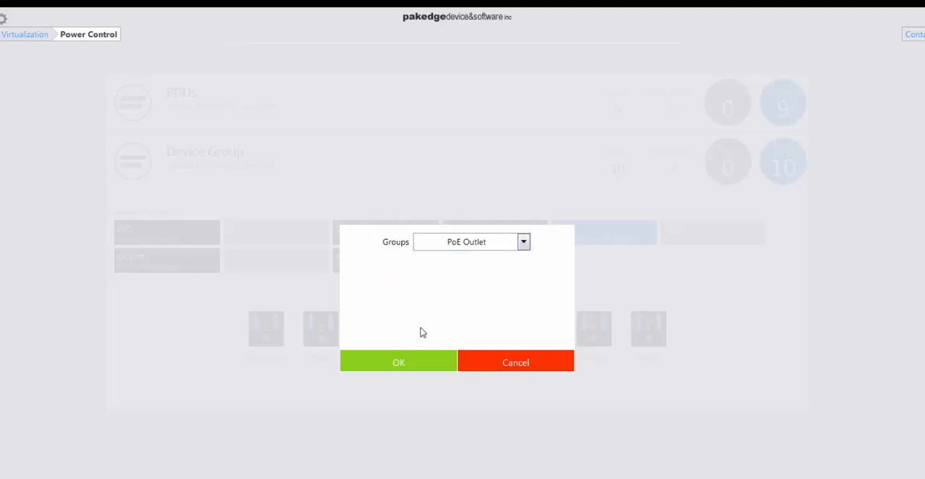
{"action": "left_click", "coordinate": [399, 363]}
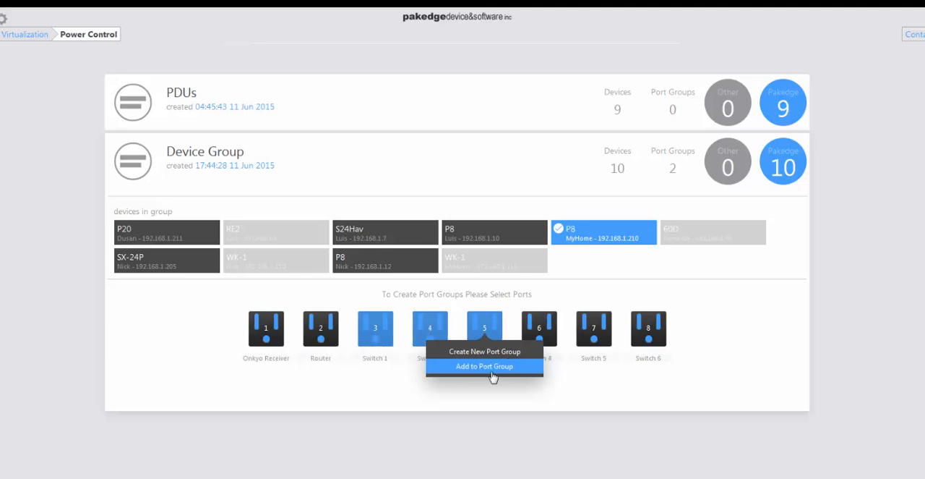
Create a port group named "Switch PoE" from ports 3, 5 and 7 of the S24Hav
{"action": "left_click", "coordinate": [376, 238]}
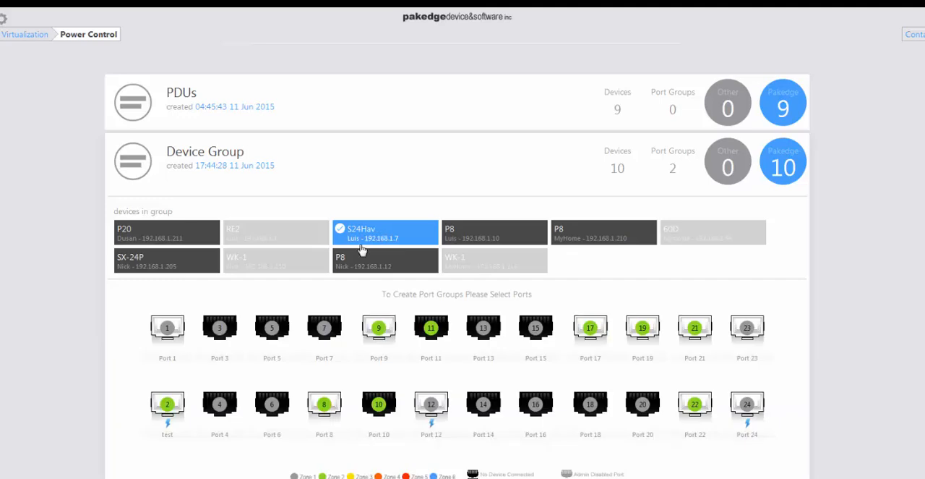
{"action": "mouse_move", "coordinate": [217, 329]}
{"action": "left_click", "coordinate": [271, 326]}
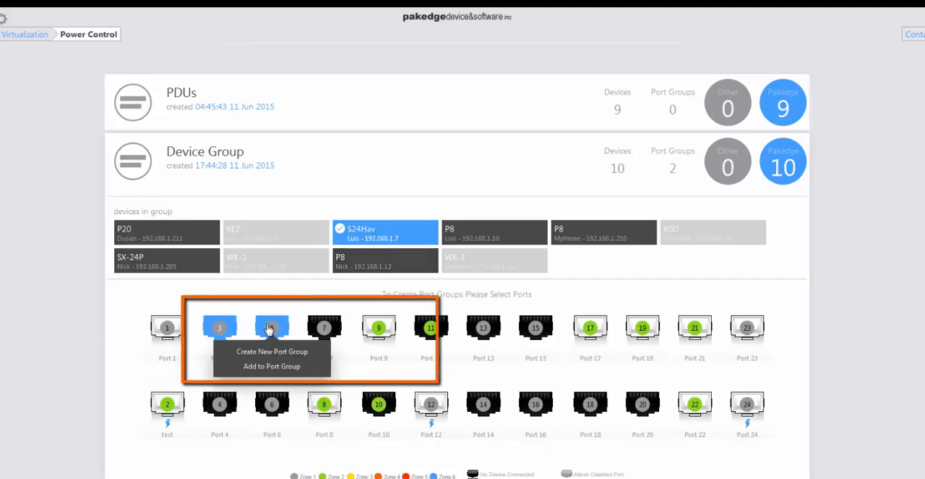
{"action": "left_click", "coordinate": [325, 326]}
{"action": "left_click", "coordinate": [330, 352]}
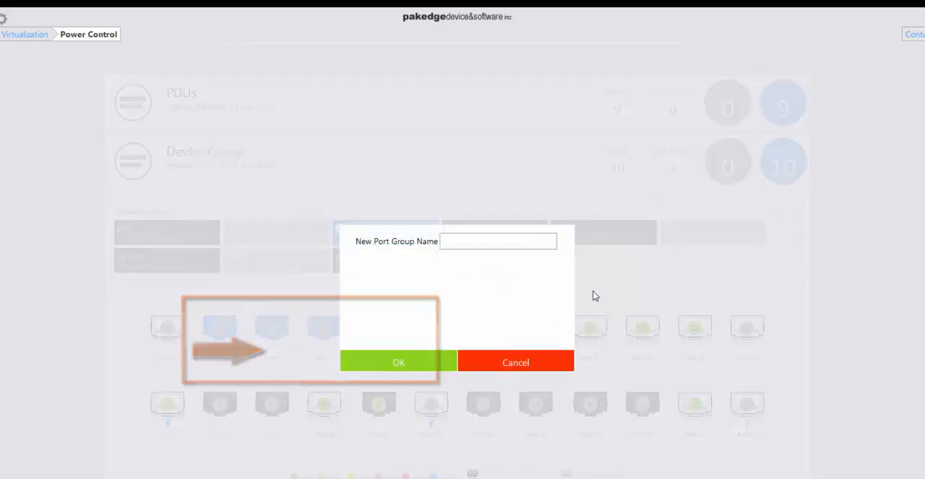
{"action": "type", "text": "Switc"}
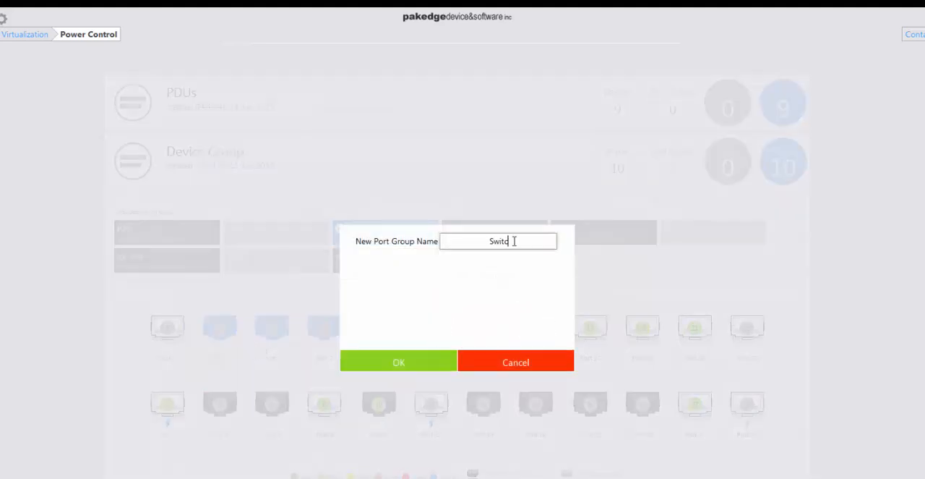
{"action": "type", "text": "h PoE"}
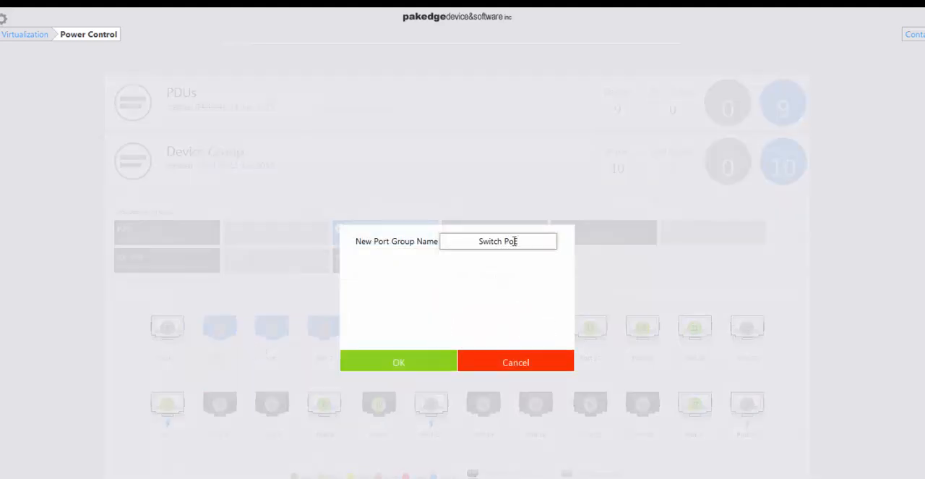
{"action": "left_click", "coordinate": [365, 366]}
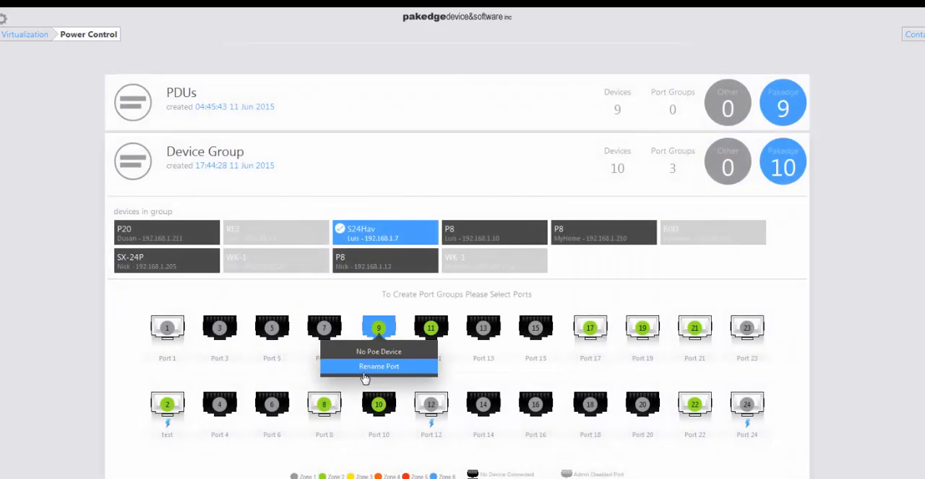
Add ports 5, 7, 9 and 11 of the SX-24P to the Switch PoE port group
{"action": "left_click", "coordinate": [162, 263]}
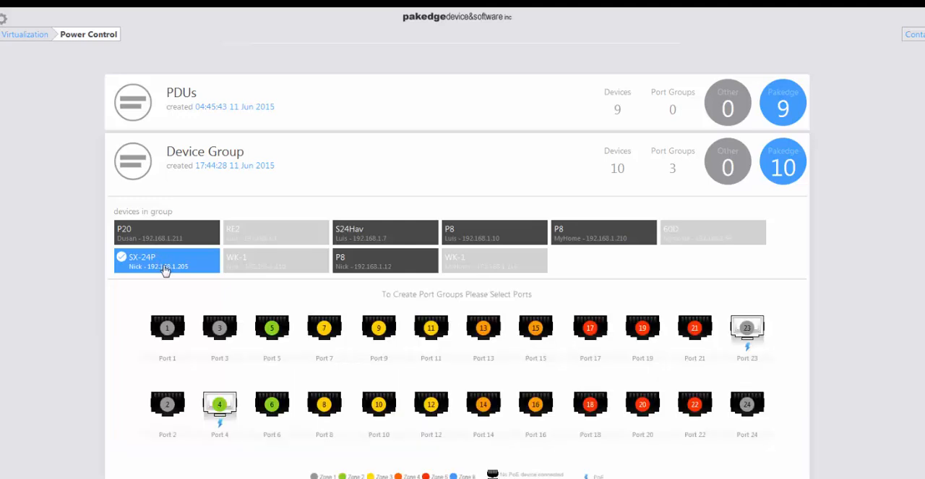
{"action": "mouse_move", "coordinate": [284, 349]}
{"action": "left_click", "coordinate": [272, 327]}
{"action": "left_click", "coordinate": [324, 328]}
{"action": "left_click", "coordinate": [379, 328]}
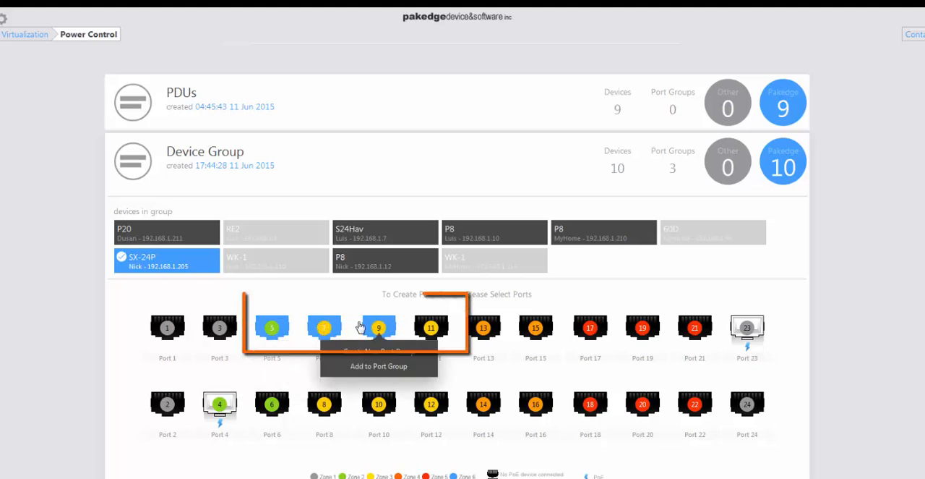
{"action": "left_click", "coordinate": [438, 329]}
{"action": "left_click", "coordinate": [425, 366]}
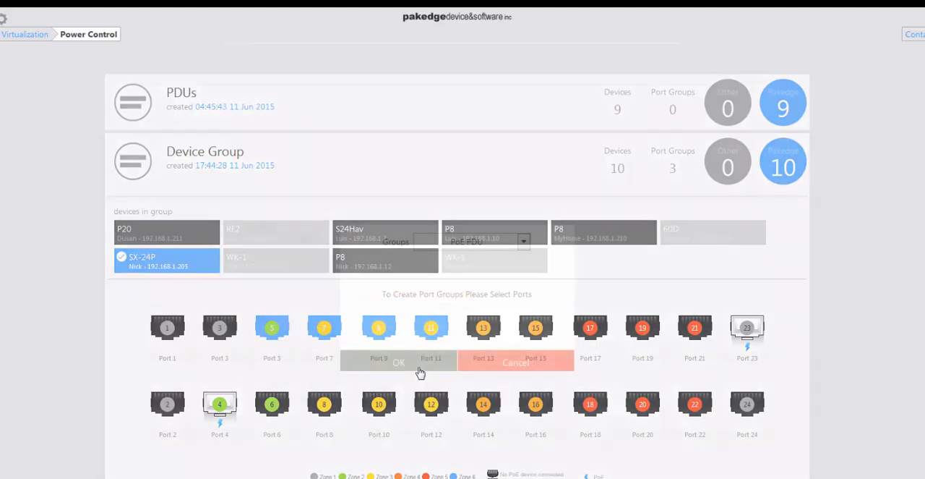
{"action": "left_click", "coordinate": [524, 242]}
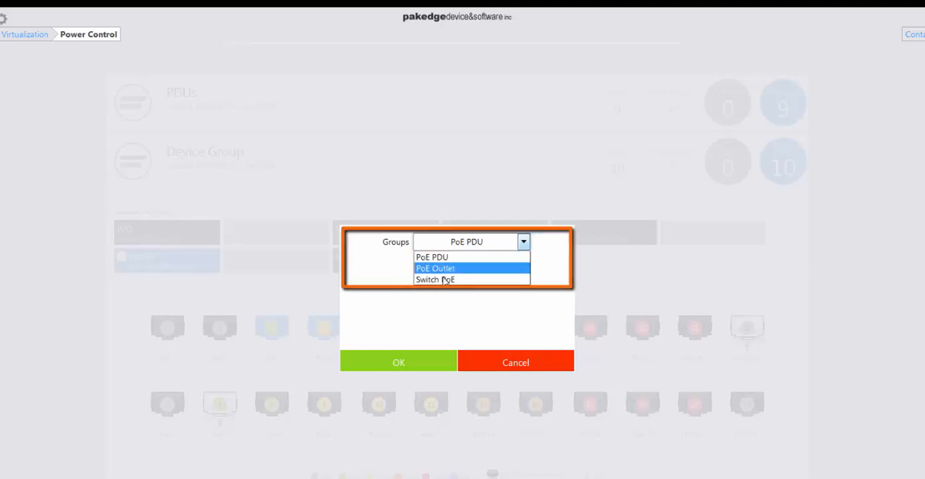
{"action": "left_click", "coordinate": [437, 279]}
{"action": "left_click", "coordinate": [403, 361]}
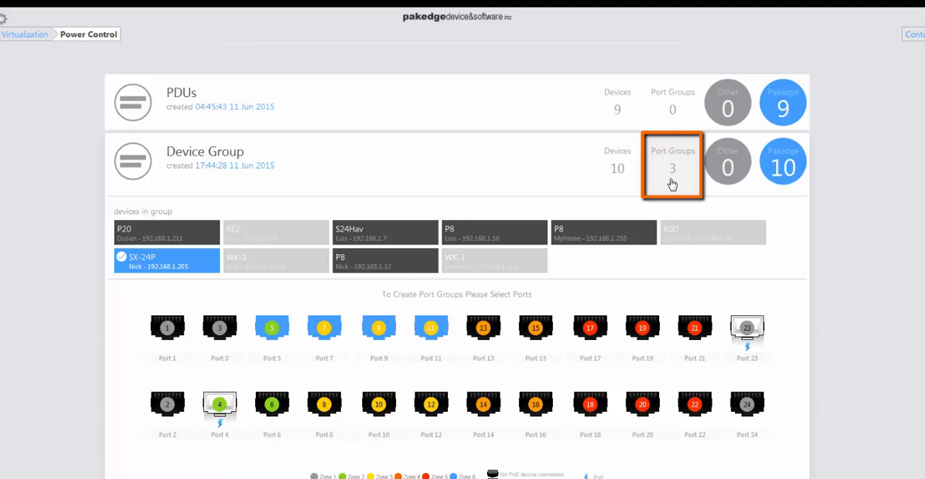
List Device Group's port groups and examine the member ports of PoE PDU, PoE Outlet and Switch PoE
{"action": "left_click", "coordinate": [673, 169]}
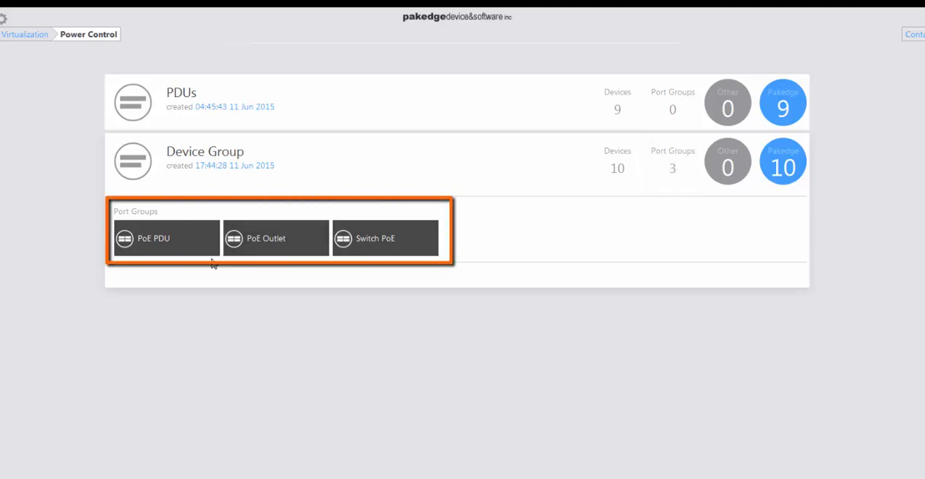
{"action": "left_click", "coordinate": [165, 246]}
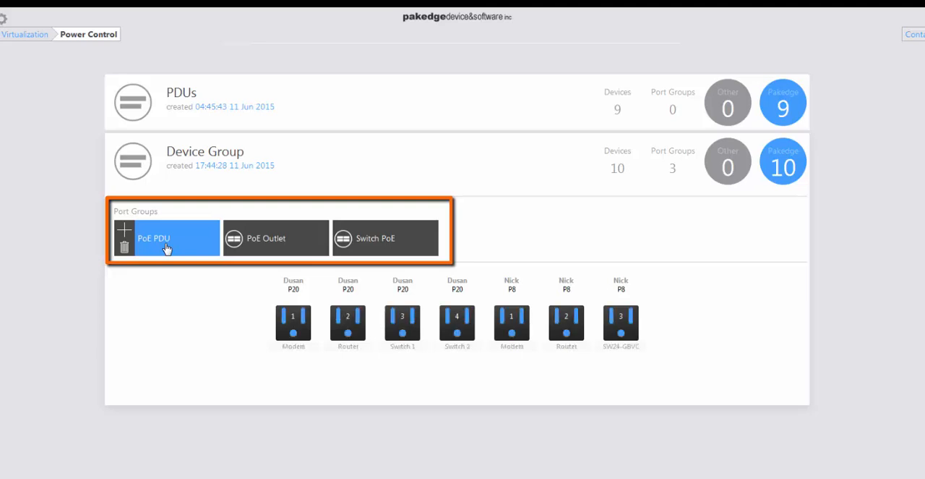
{"action": "left_click", "coordinate": [294, 248]}
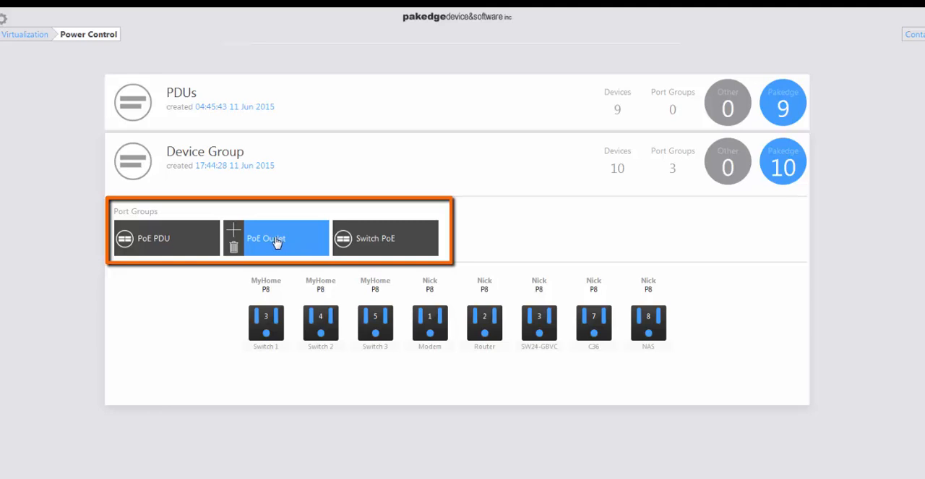
{"action": "left_click", "coordinate": [401, 246]}
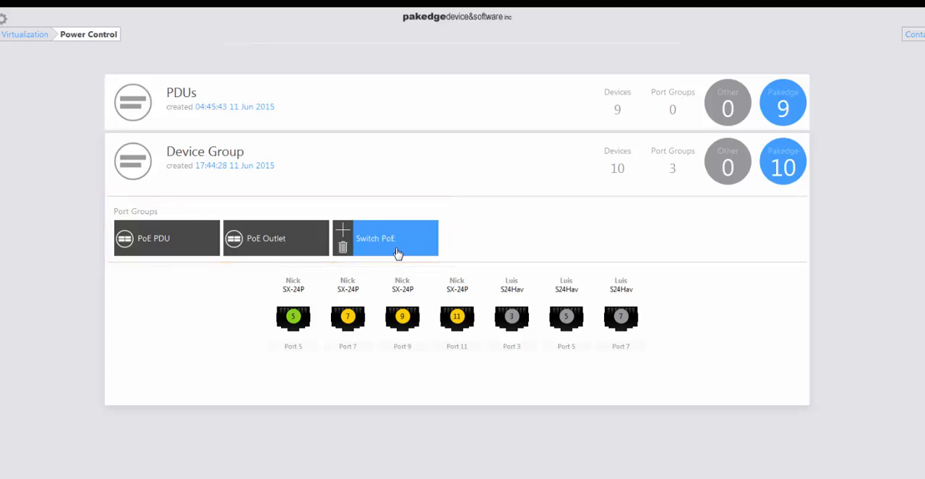
{"action": "left_click", "coordinate": [172, 239]}
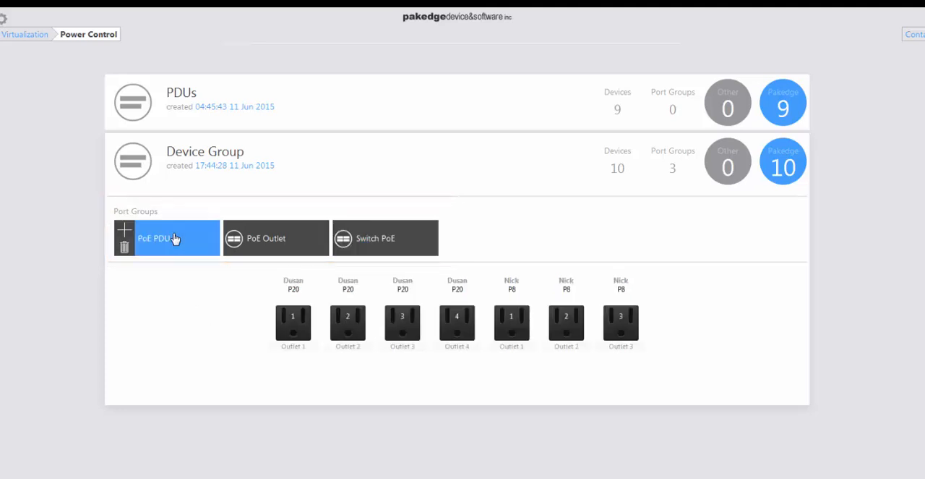
Review Device Group's assigned profiles and member devices in Group Management, and return to the Virtualization overview
{"action": "left_click", "coordinate": [16, 37]}
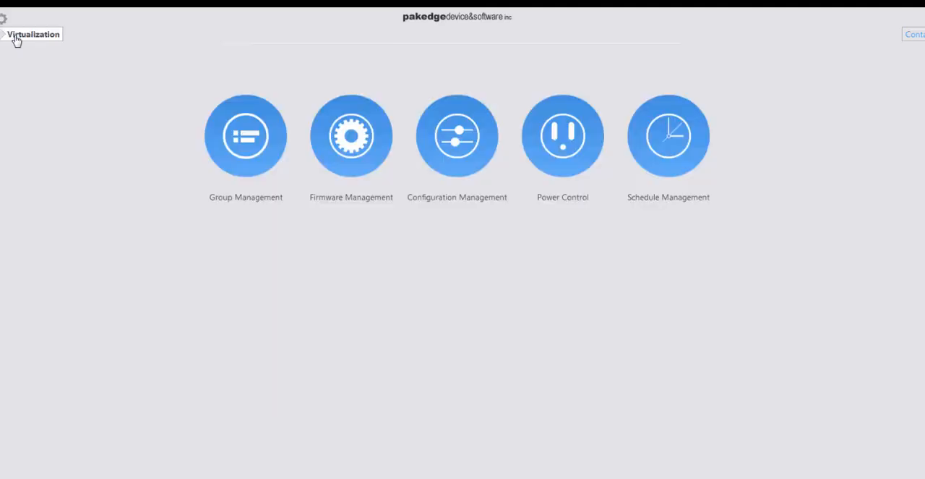
{"action": "left_click", "coordinate": [248, 175]}
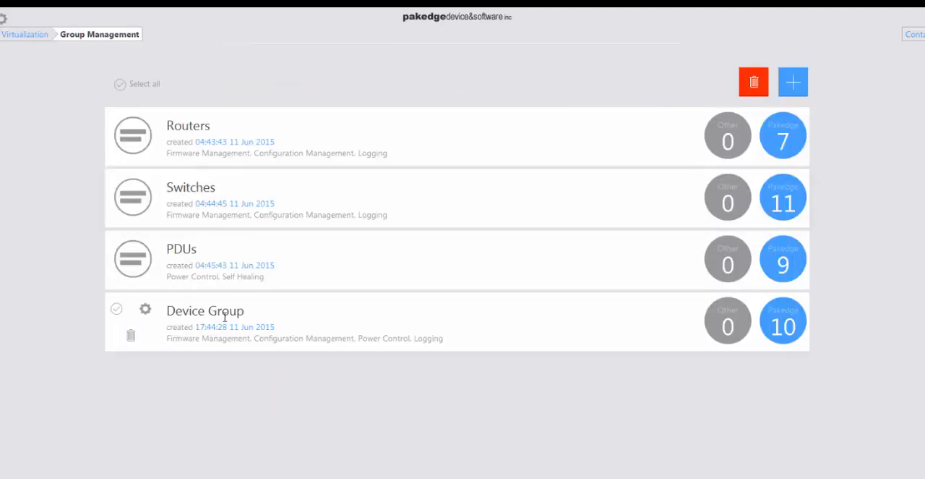
{"action": "left_click", "coordinate": [280, 313]}
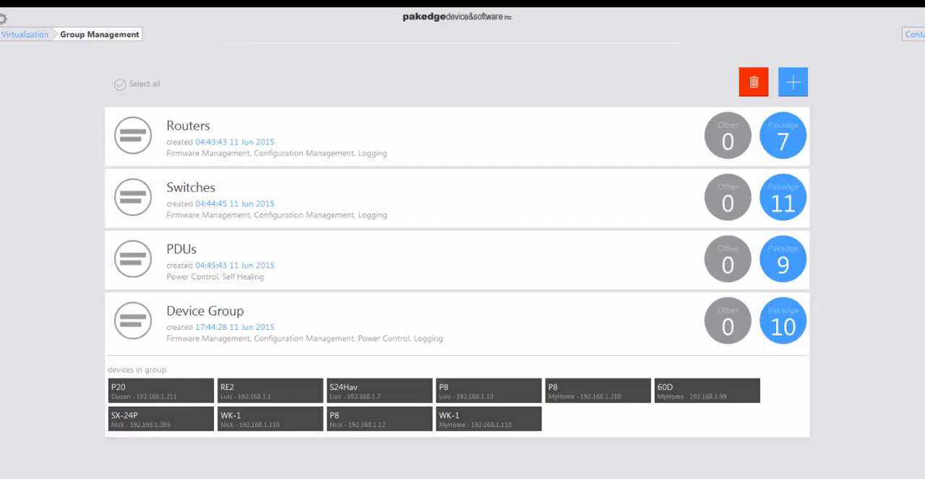
{"action": "left_click", "coordinate": [21, 38]}
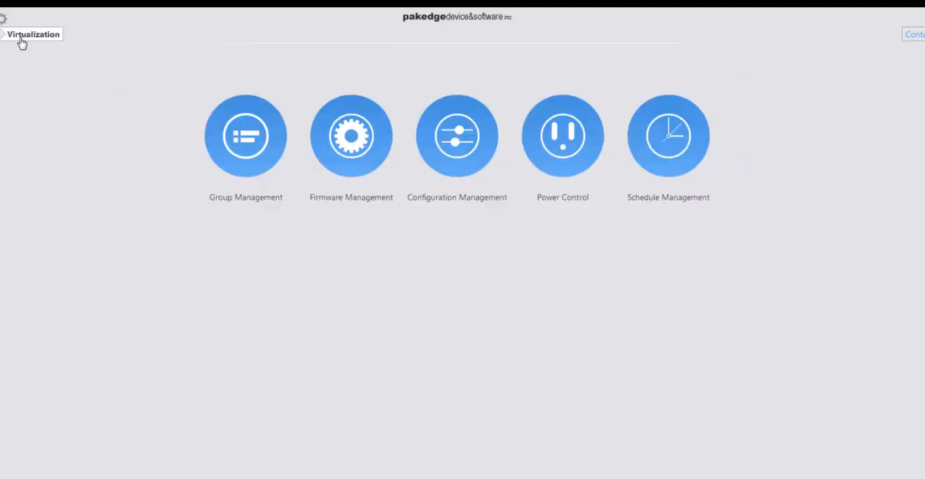